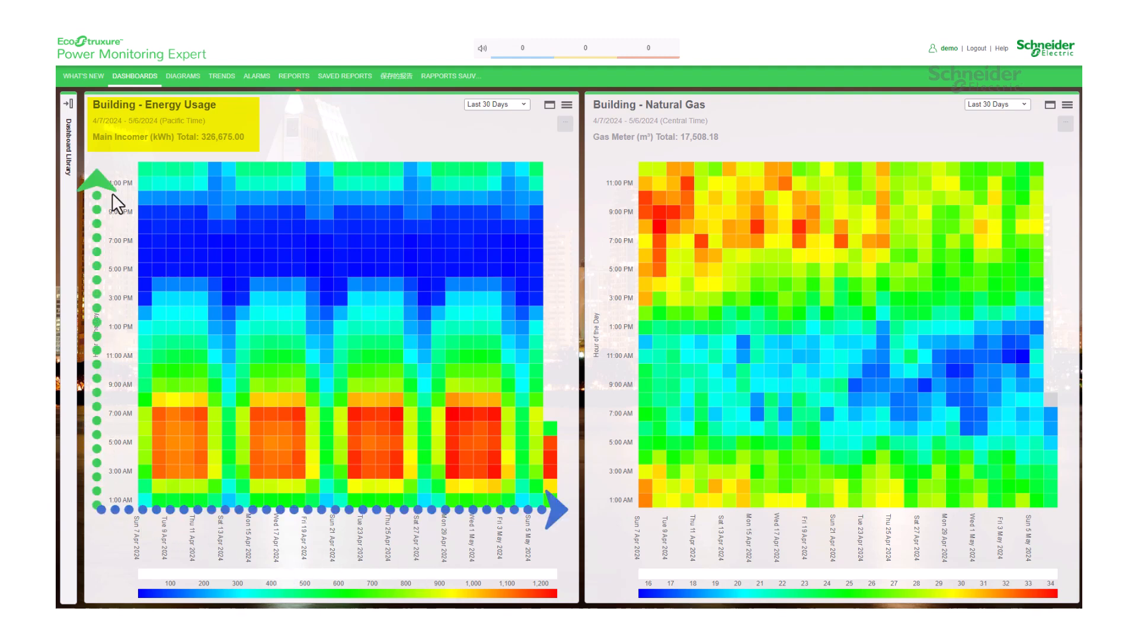
- Examine the hour and date axes of the Building - Energy Usage heat map and its viewing period options
mouse_move(140, 508)
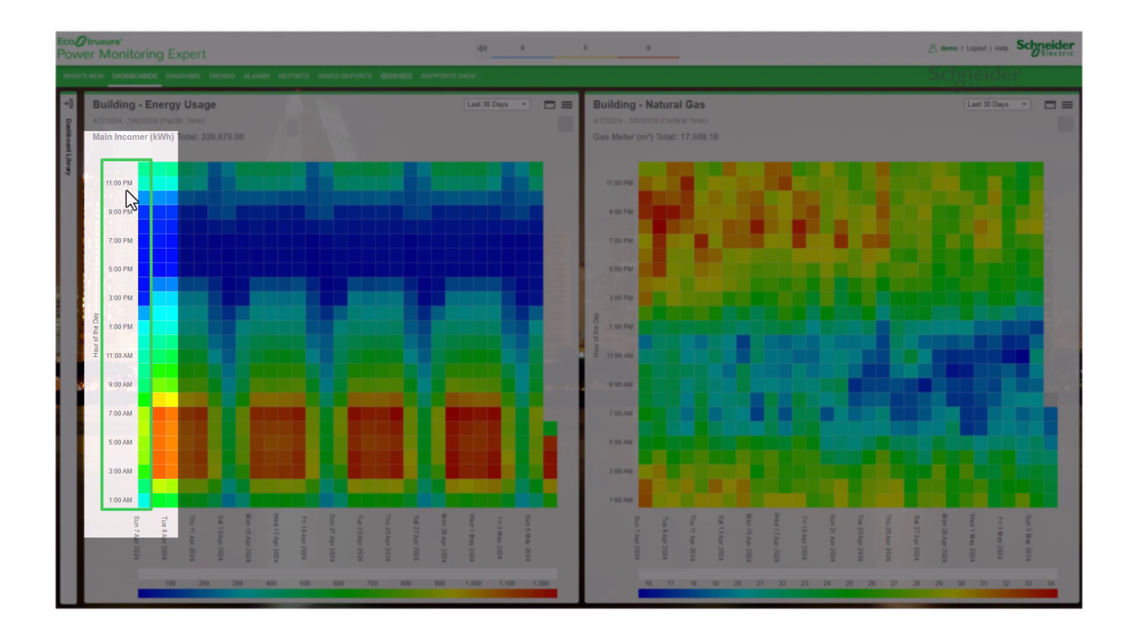
mouse_move(139, 168)
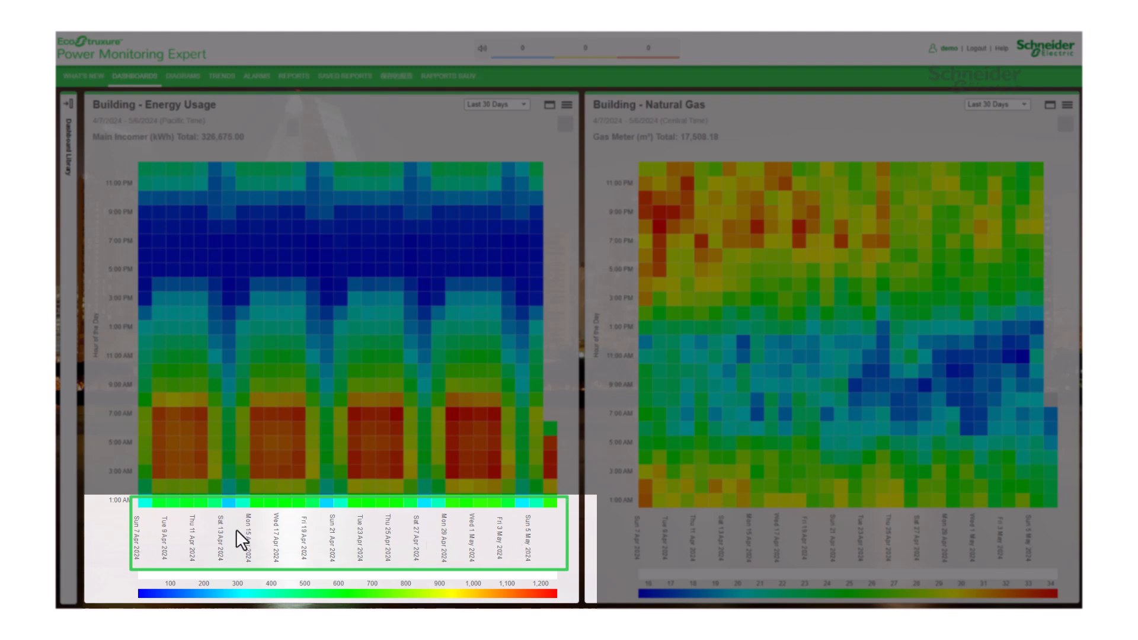
left_click(504, 105)
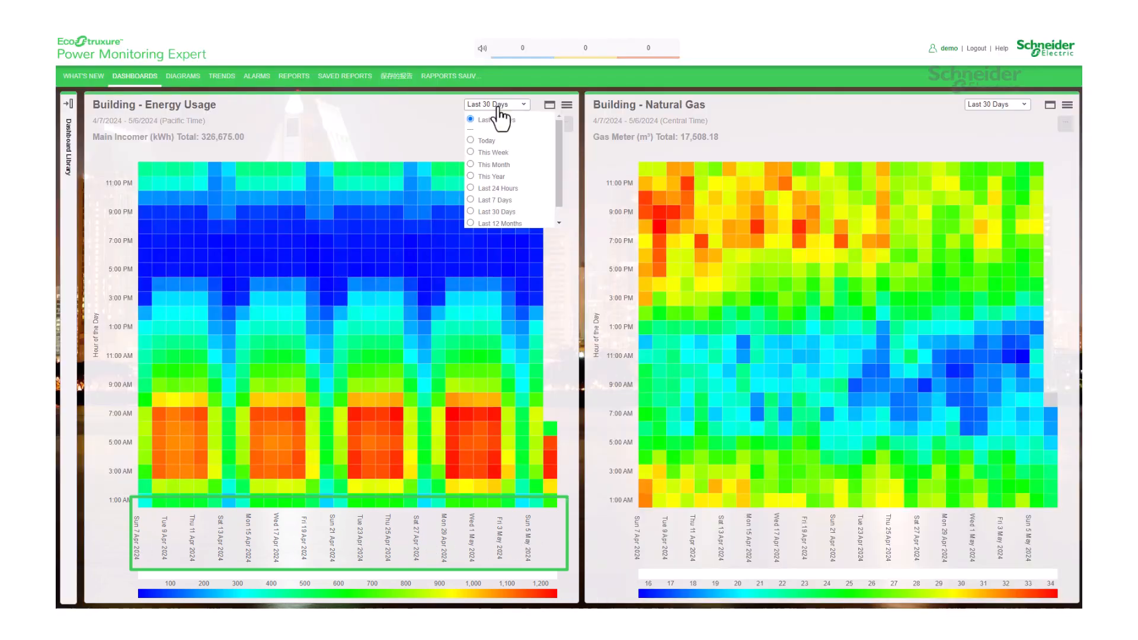
left_click(414, 126)
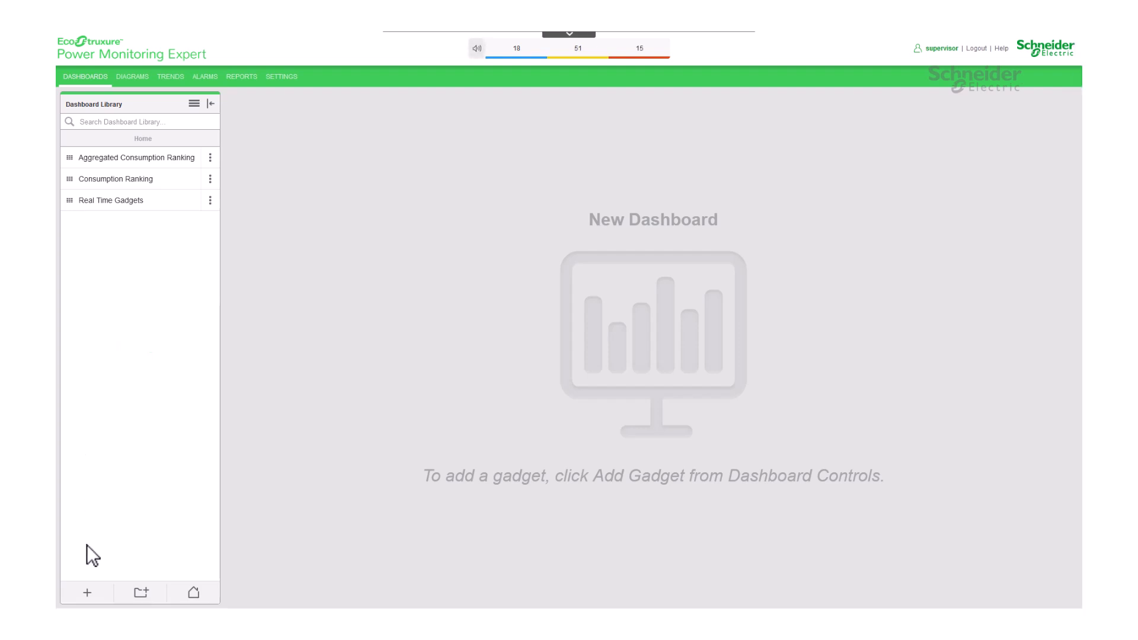
- Add a new dashboard to the Dashboard Library and name it "Heat Map"
left_click(87, 594)
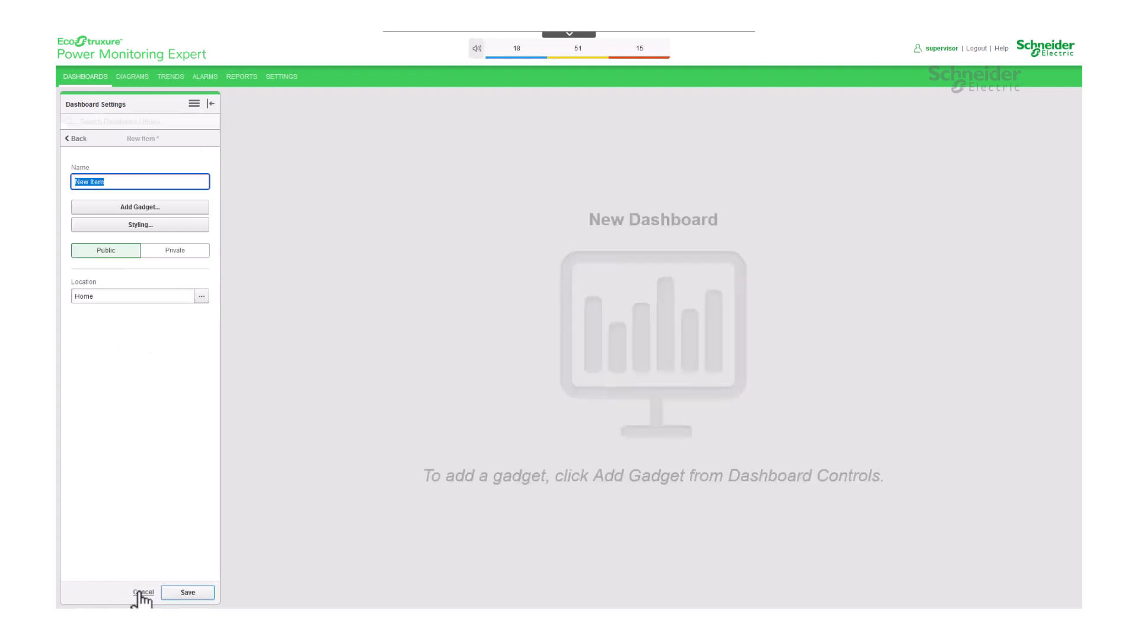
left_click(143, 593)
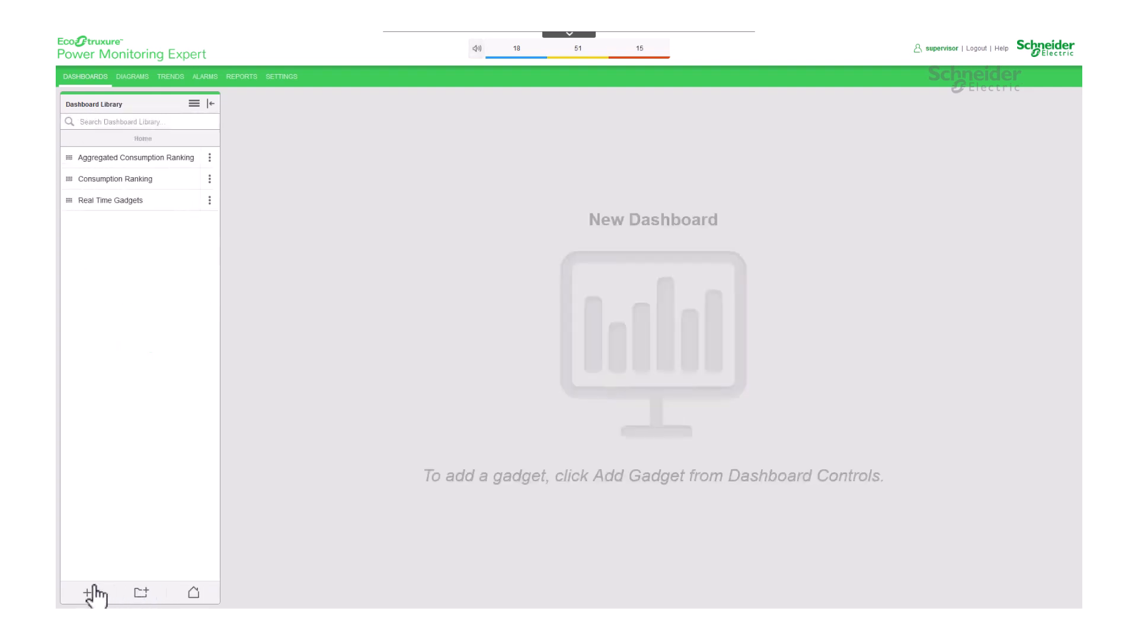
left_click(194, 104)
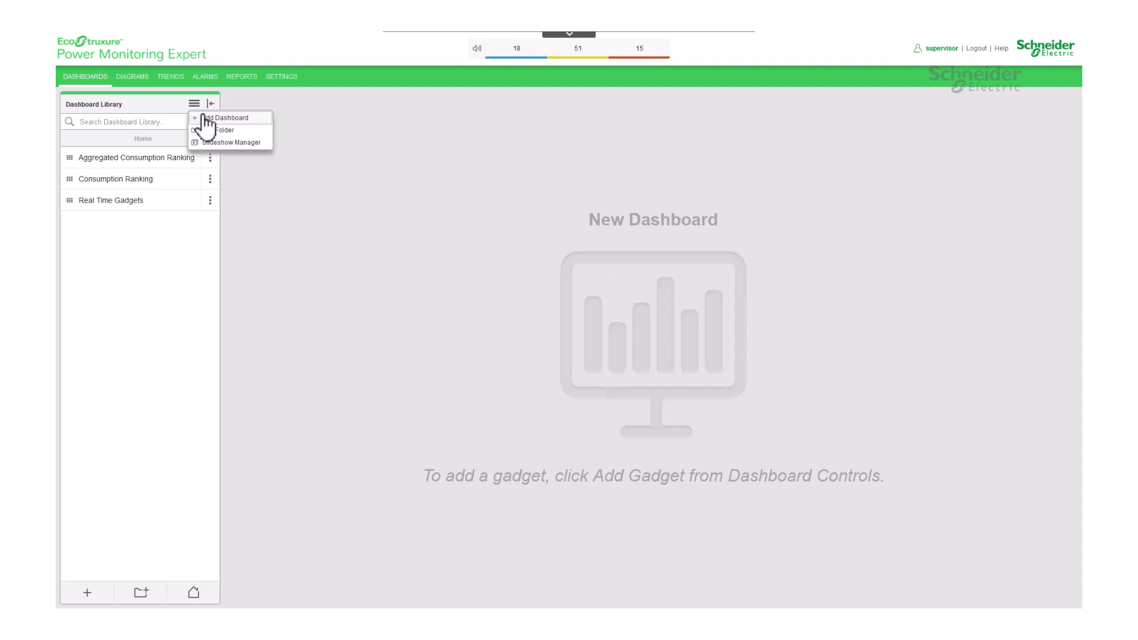
left_click(255, 118)
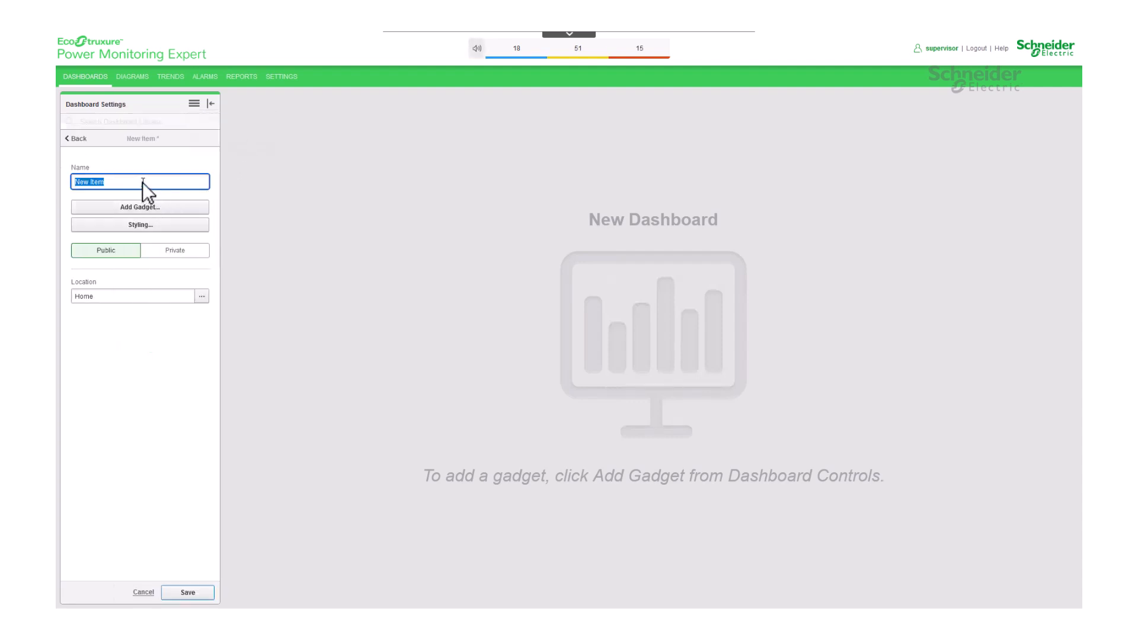
type("Heat Map")
- Add a Heat Map gadget from the Usage Analysis category to the dashboard
left_click(192, 207)
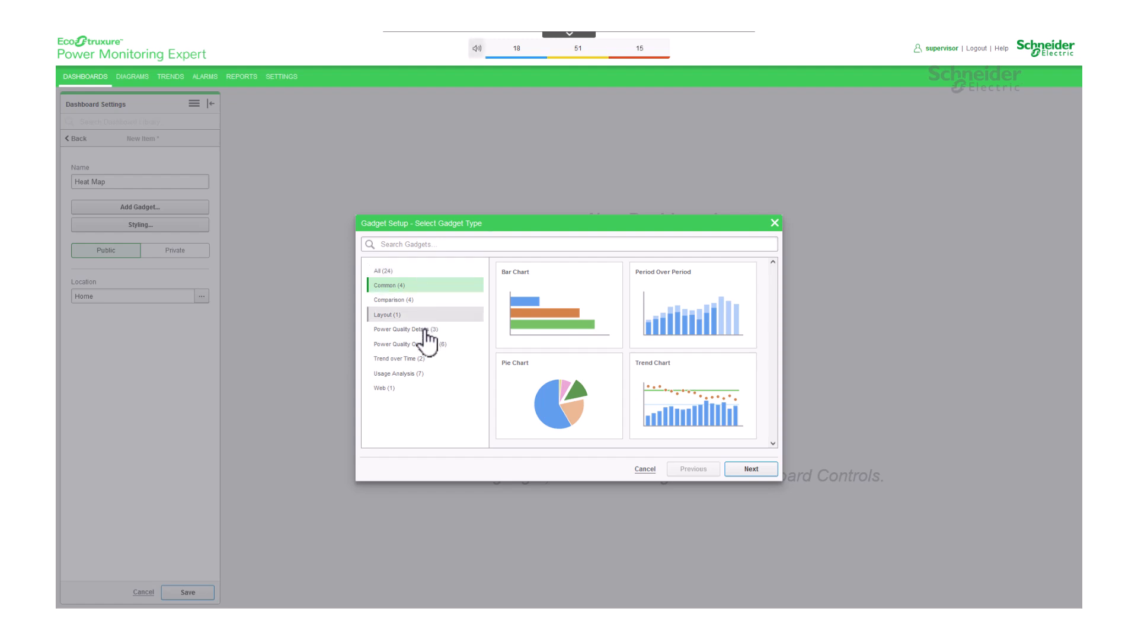
left_click(422, 373)
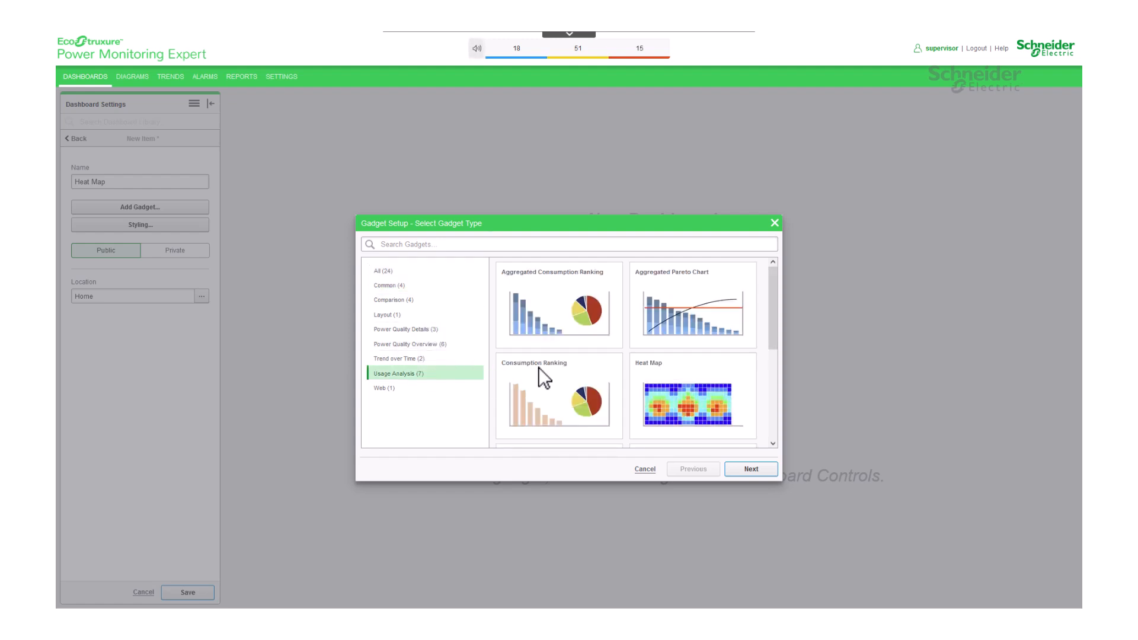
left_click(731, 386)
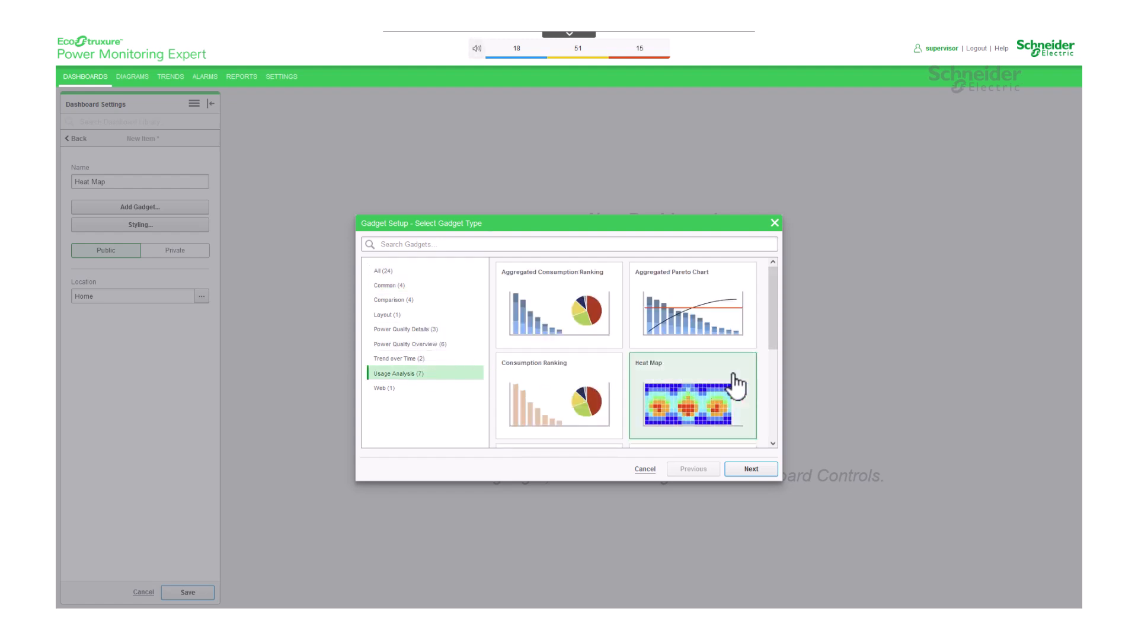
left_click(751, 470)
- Title the gadget "Building Energy Usage" and give it its own opacity instead of the dashboard opacity
left_click(441, 263)
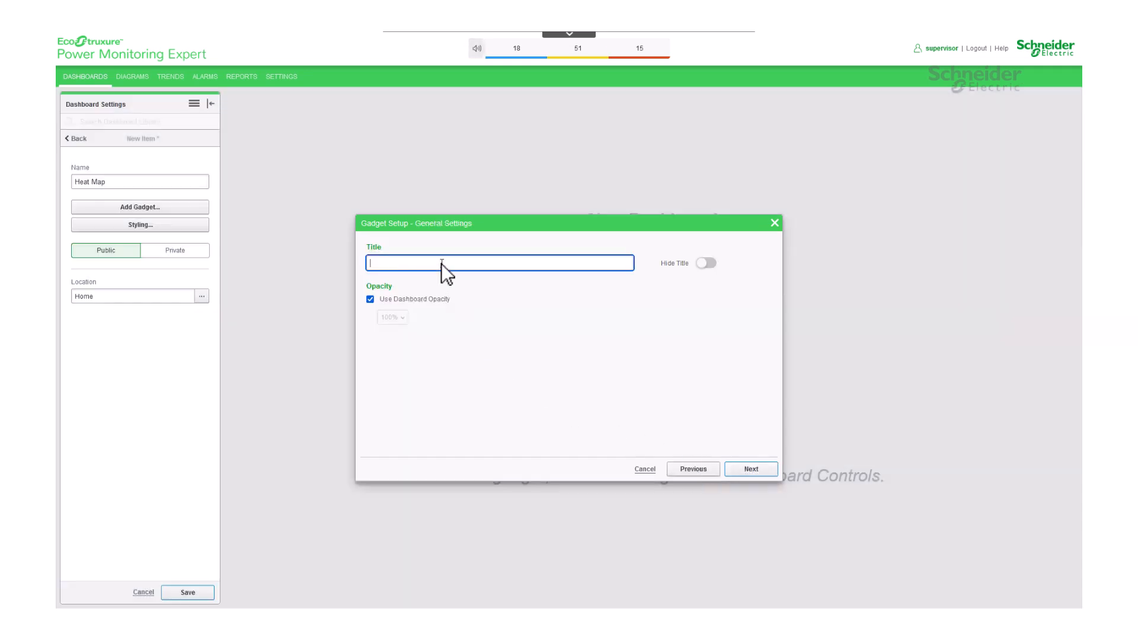
type("Building Energy Usage")
left_click(370, 299)
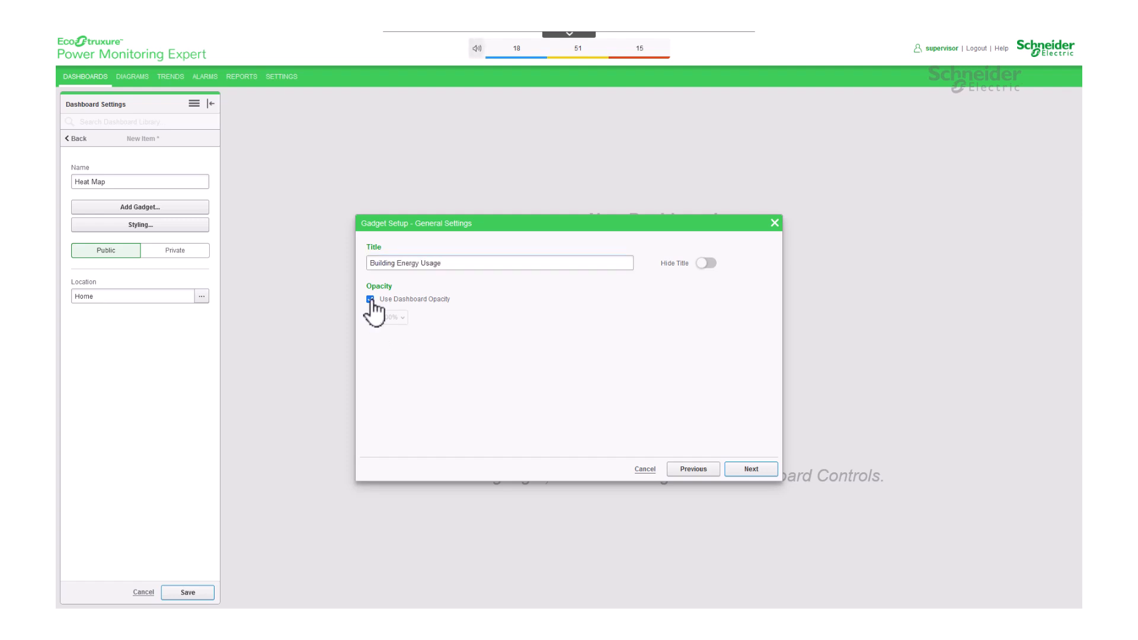
left_click(392, 317)
left_click(401, 358)
left_click(750, 470)
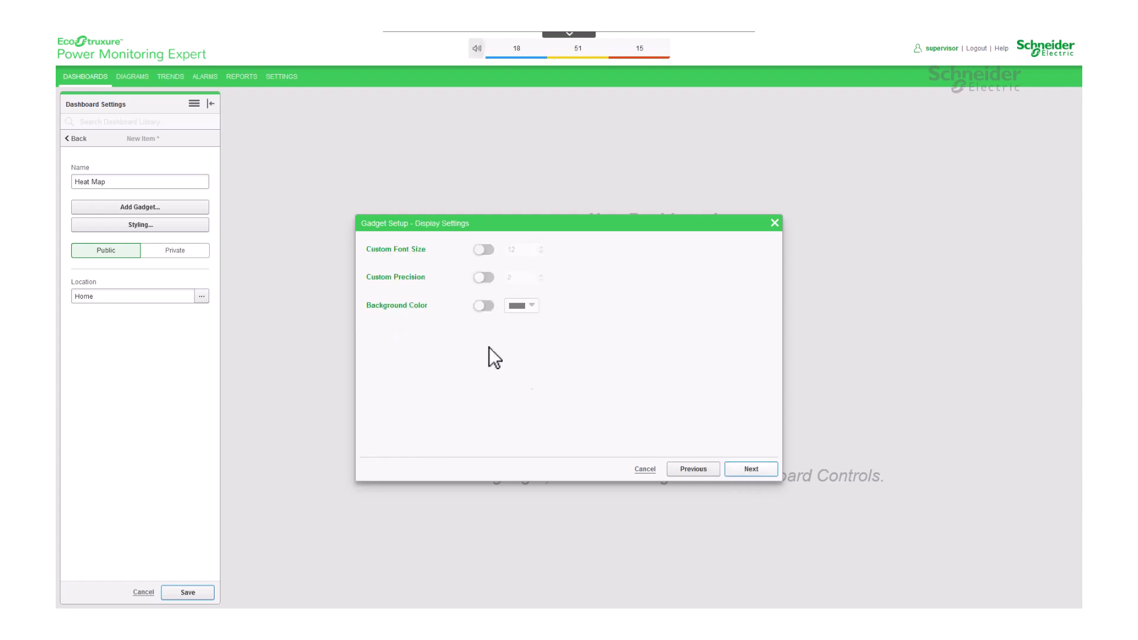
- Enable a custom font size of 12 and a custom precision of 2 for the gadget
left_click(485, 250)
left_click(486, 279)
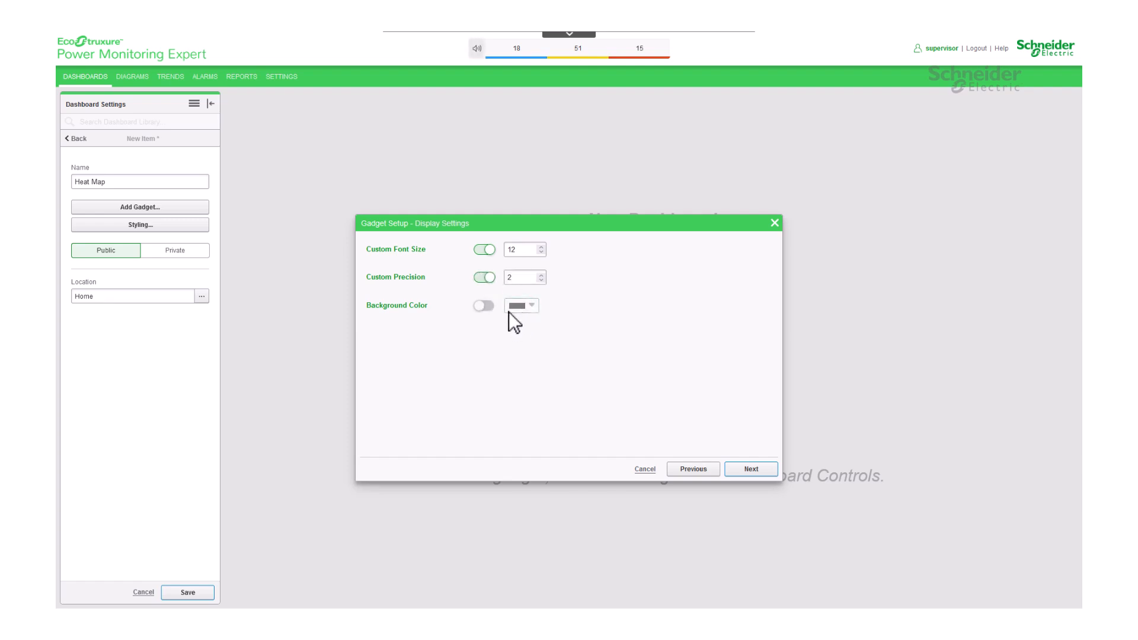
left_click(759, 469)
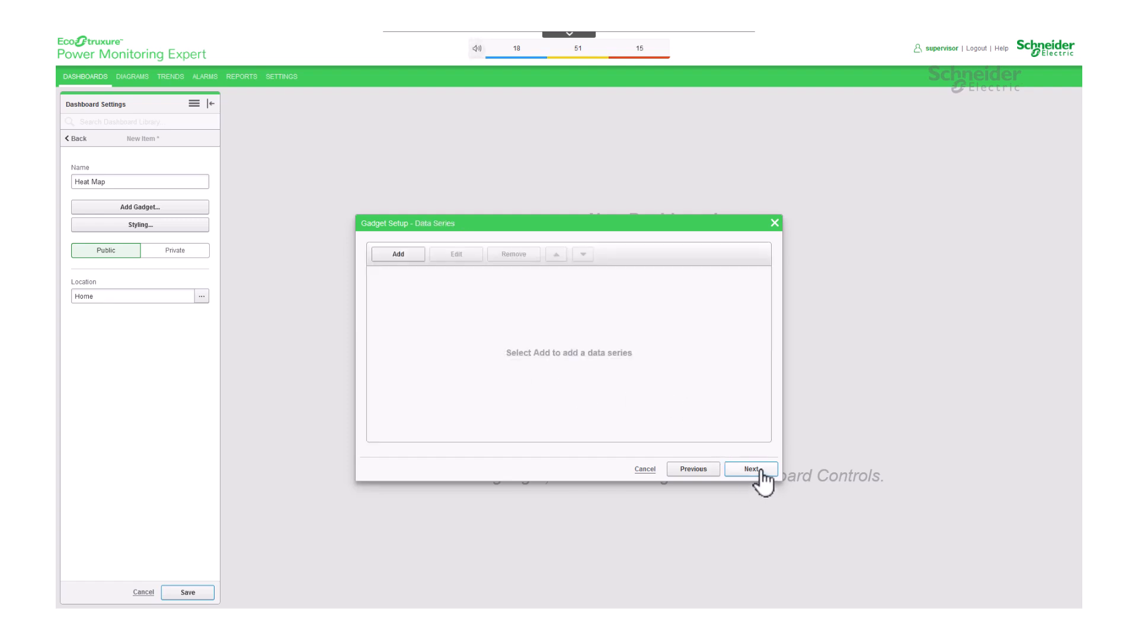
- Start a new data series with the Canada factory from the Physical Layout hierarchy as its source
left_click(398, 255)
left_click(398, 281)
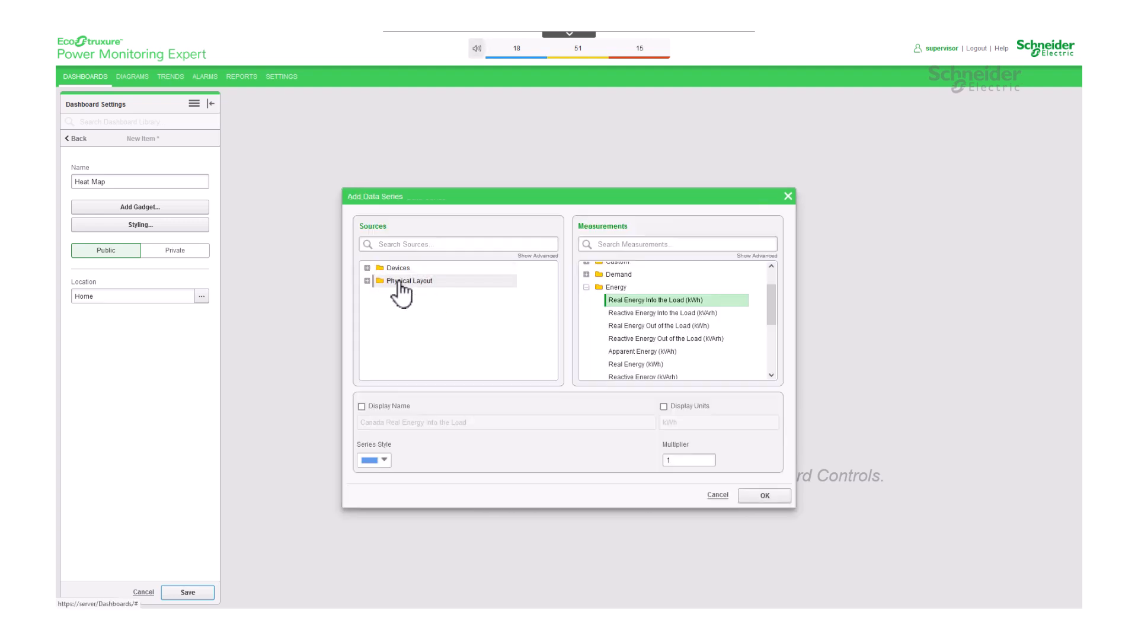
left_click(368, 268)
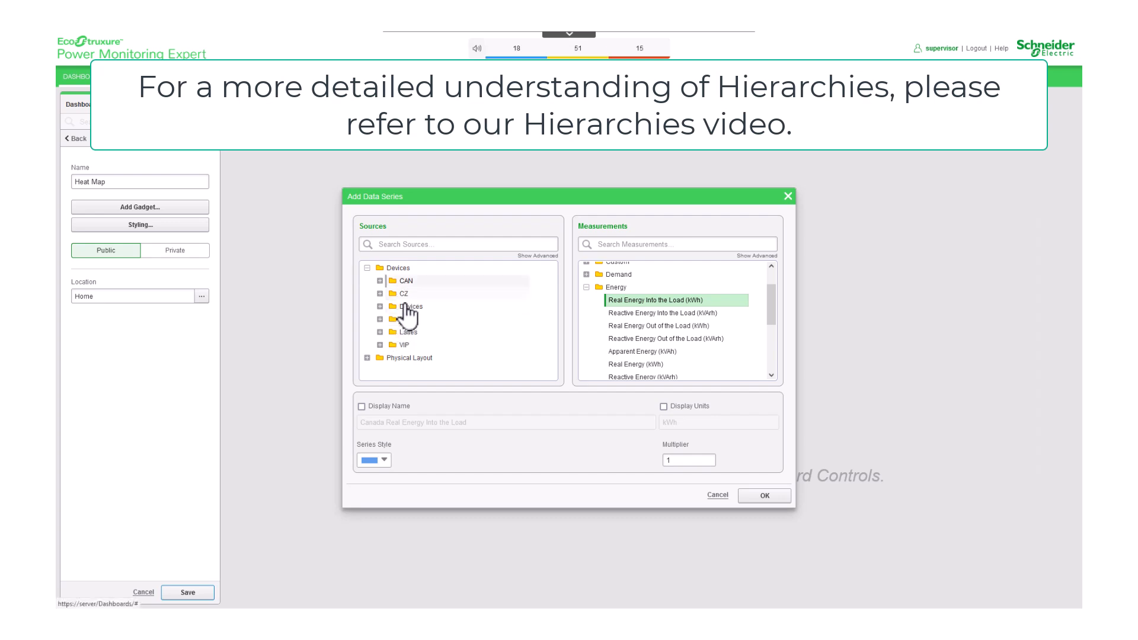
left_click(367, 268)
left_click(368, 281)
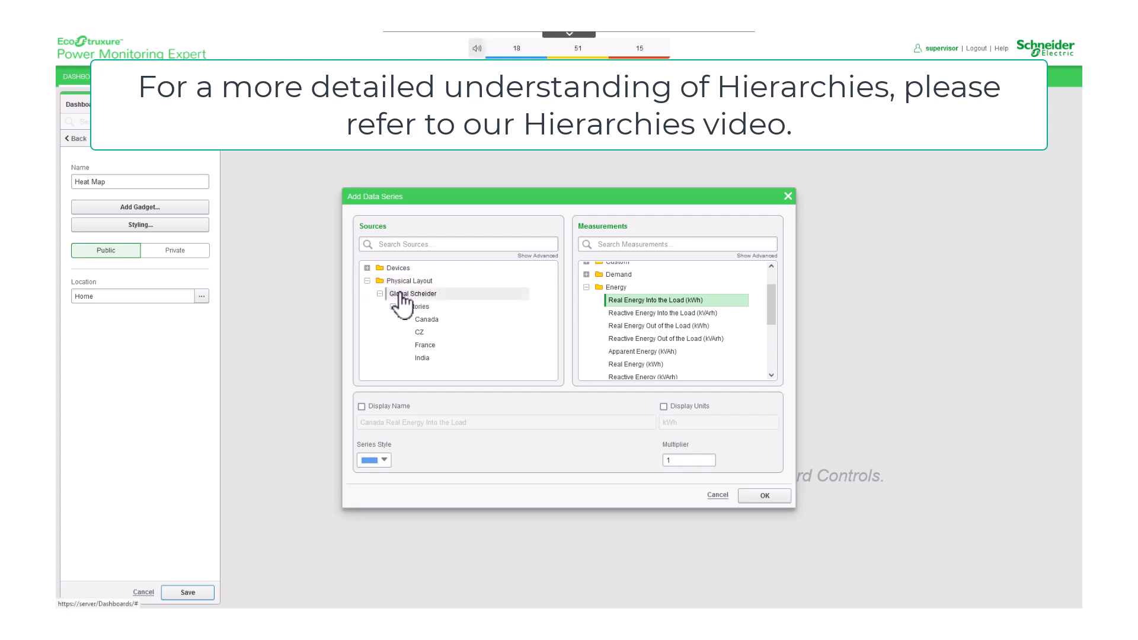
left_click(426, 320)
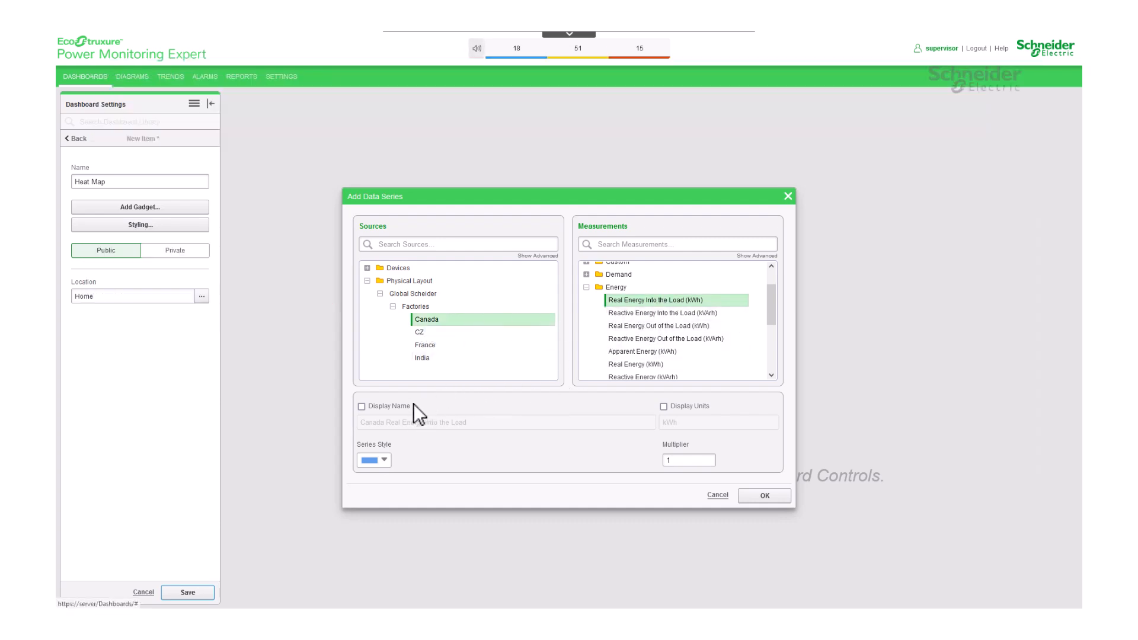
- Give the data series the custom display name "Energy" and display units kWh, and add it to the gadget
left_click(414, 405)
triple_click(430, 423)
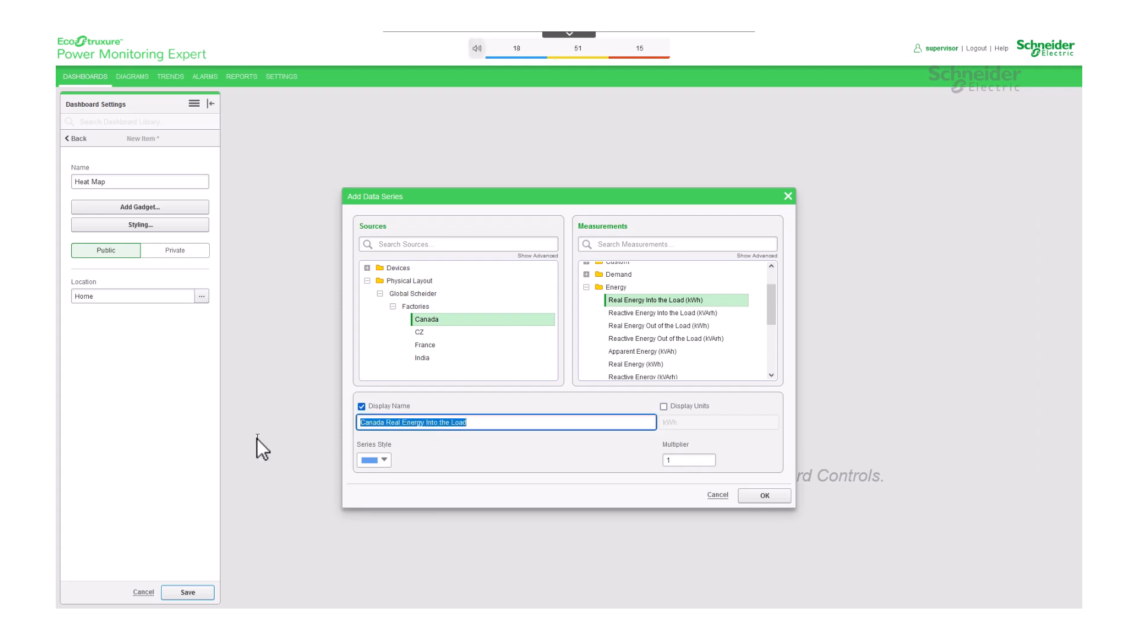
type("Energy")
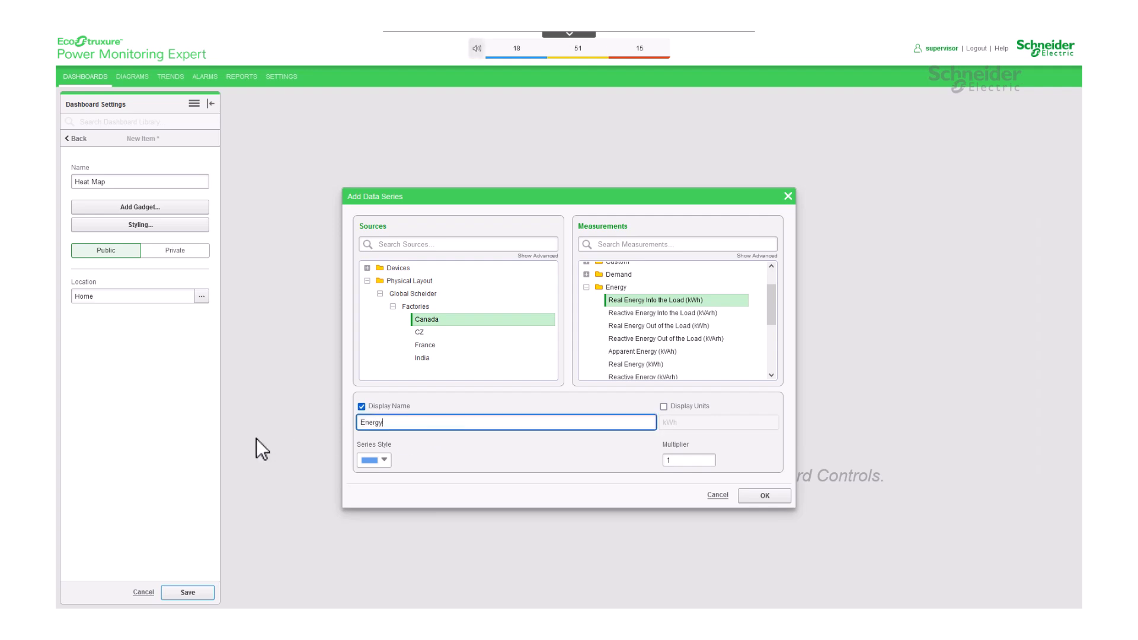
left_click(664, 407)
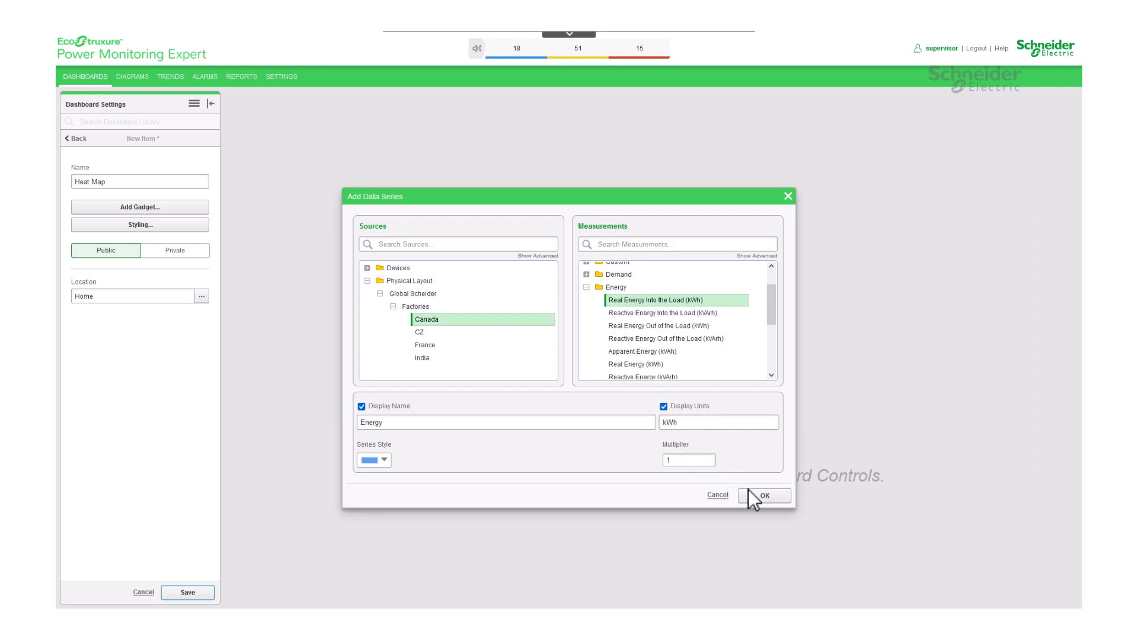
left_click(763, 498)
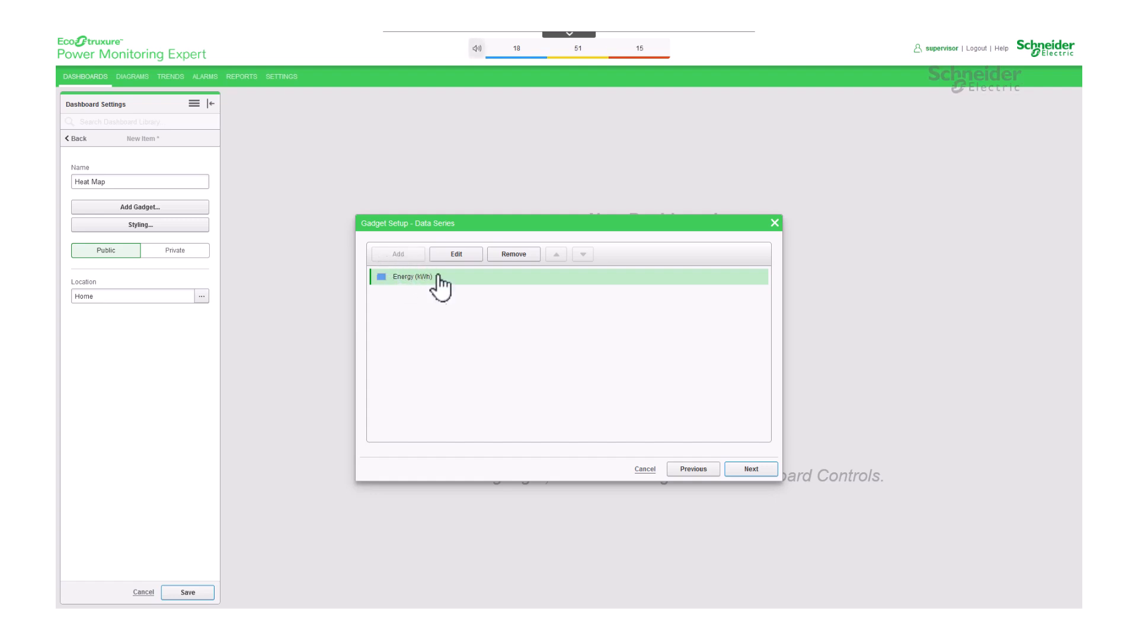
- Set the gadget's viewing period to Last Month and proceed to the heat map setup
left_click(751, 470)
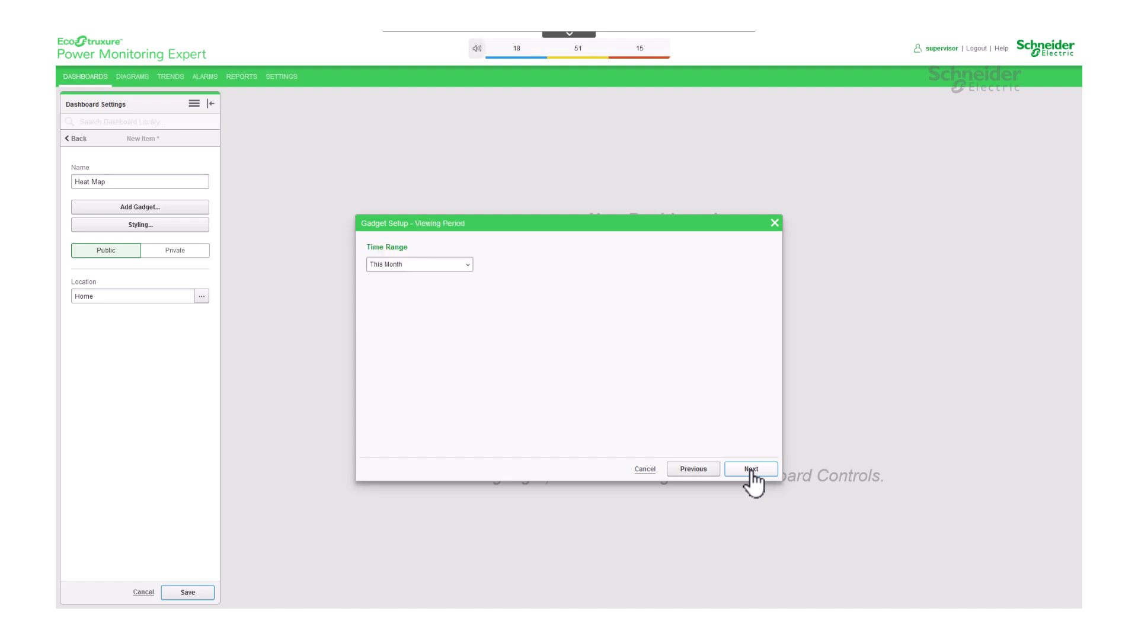
left_click(466, 266)
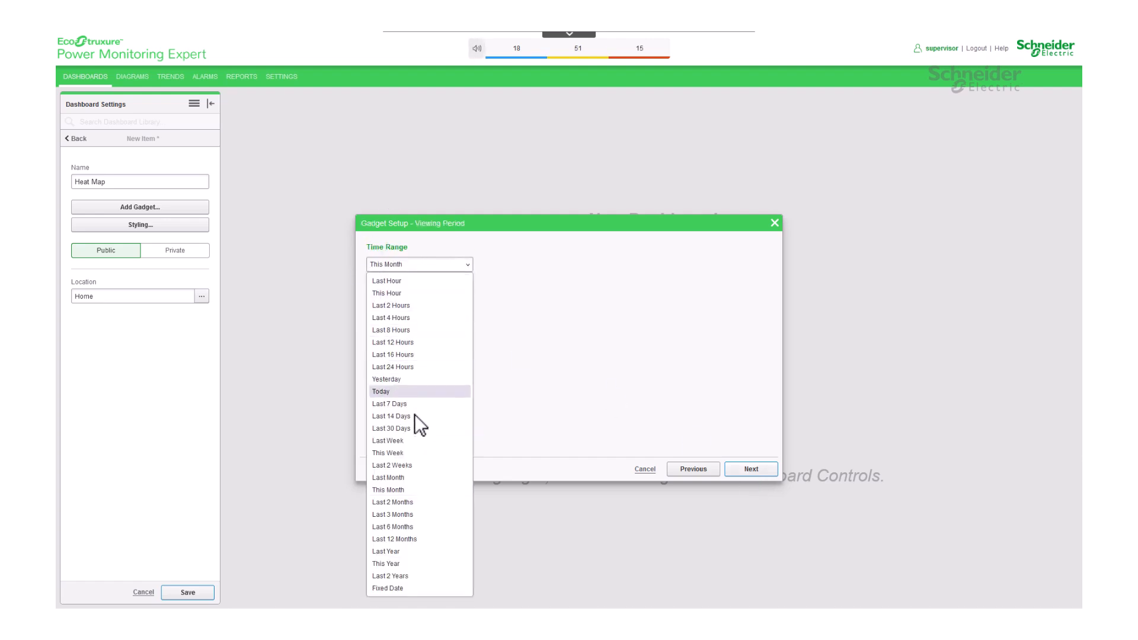
left_click(396, 478)
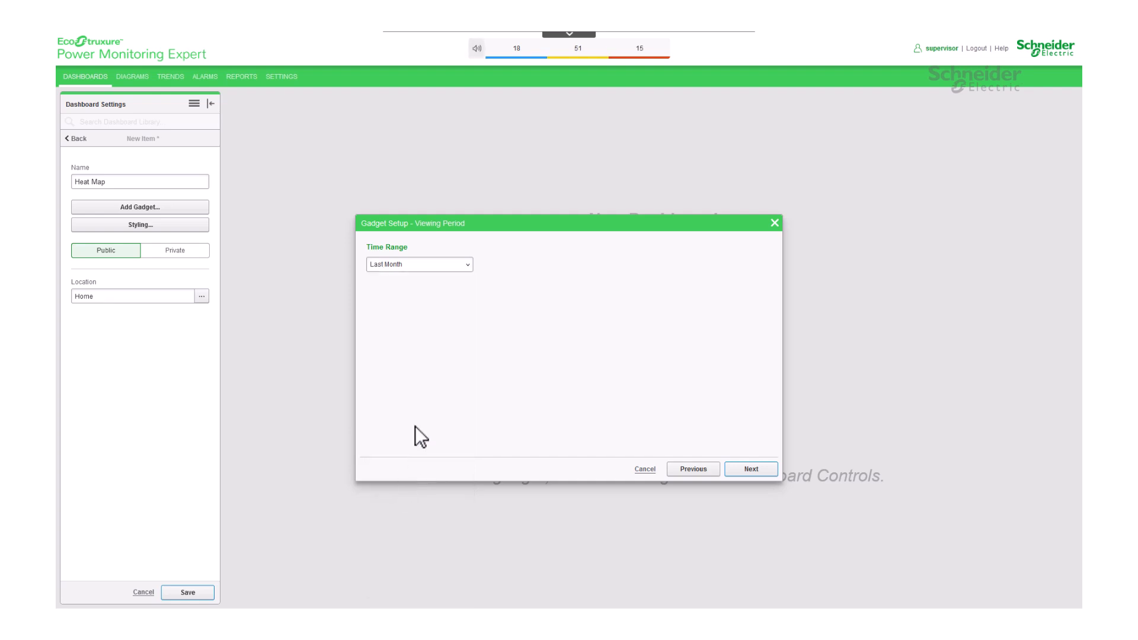
left_click(751, 468)
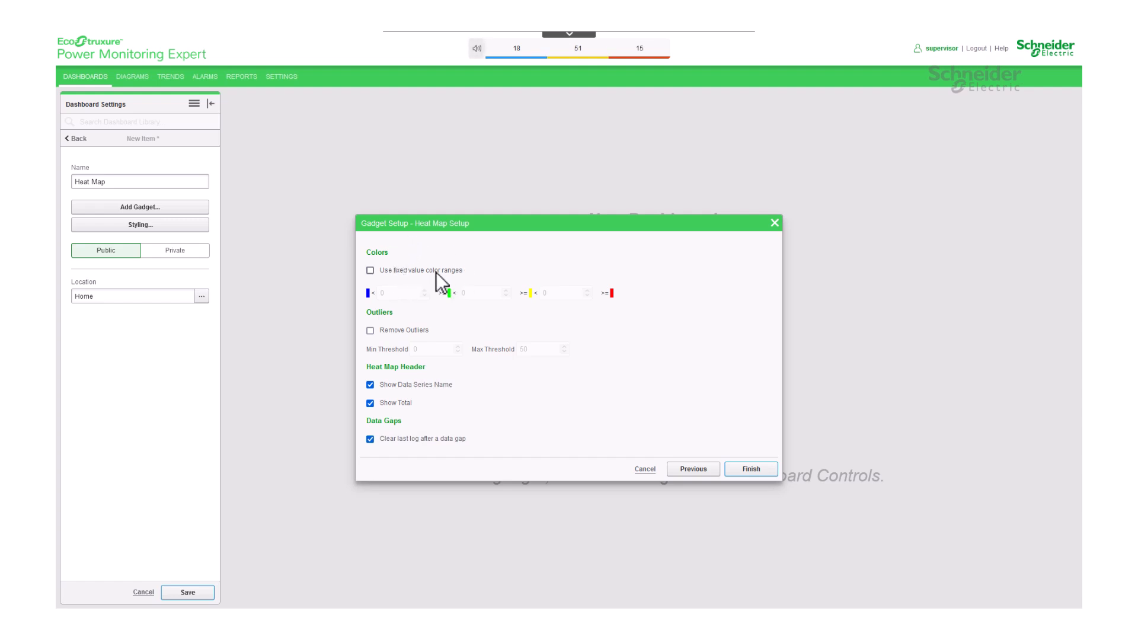
- Try fixed value color ranges with blue, green and yellow limits of 100, 200 and 300, and disable them again
left_click(371, 272)
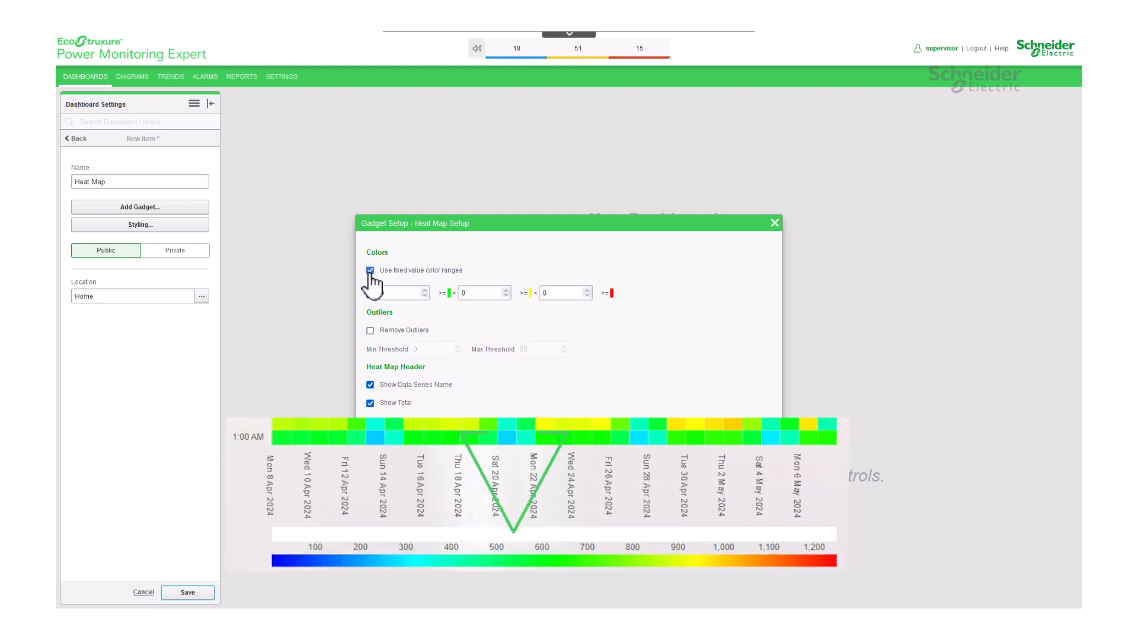
left_click(389, 294)
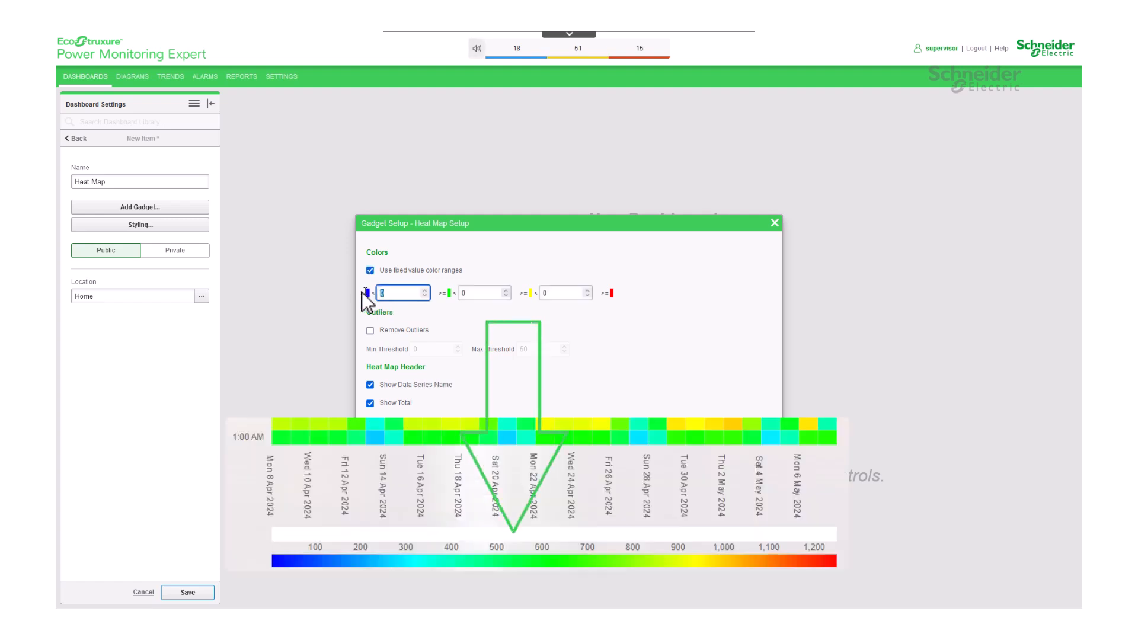
type("100")
left_click(475, 295)
type("200")
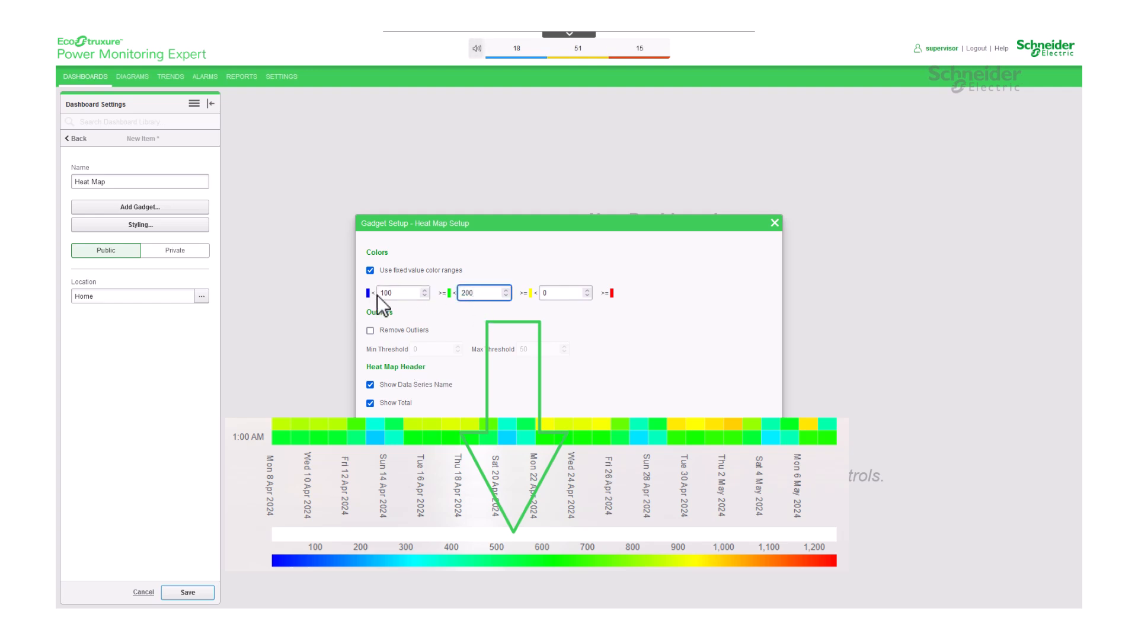
left_click(563, 295)
type("300")
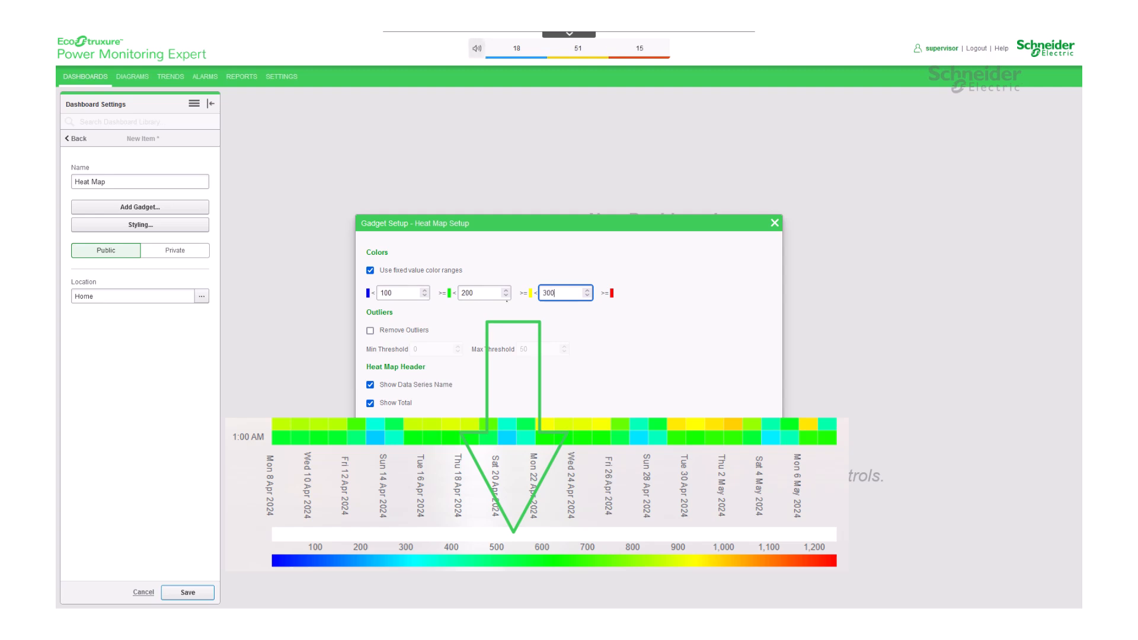
left_click(370, 270)
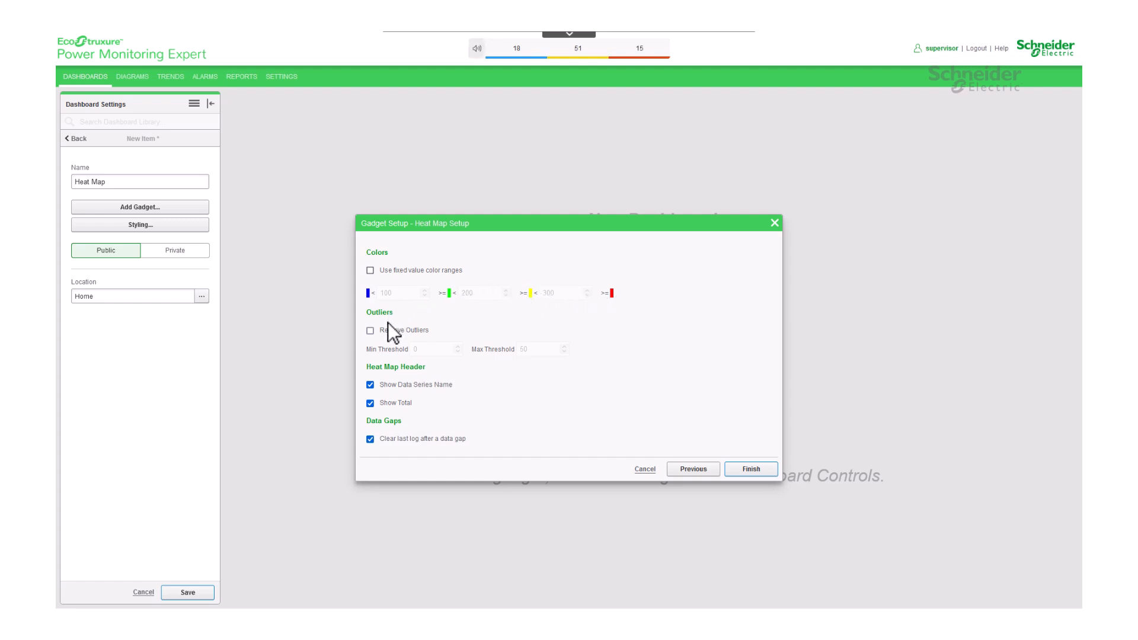
- Try outlier removal with a minimum threshold of 10 and a maximum of 500, and disable it again
left_click(370, 330)
double_click(426, 350)
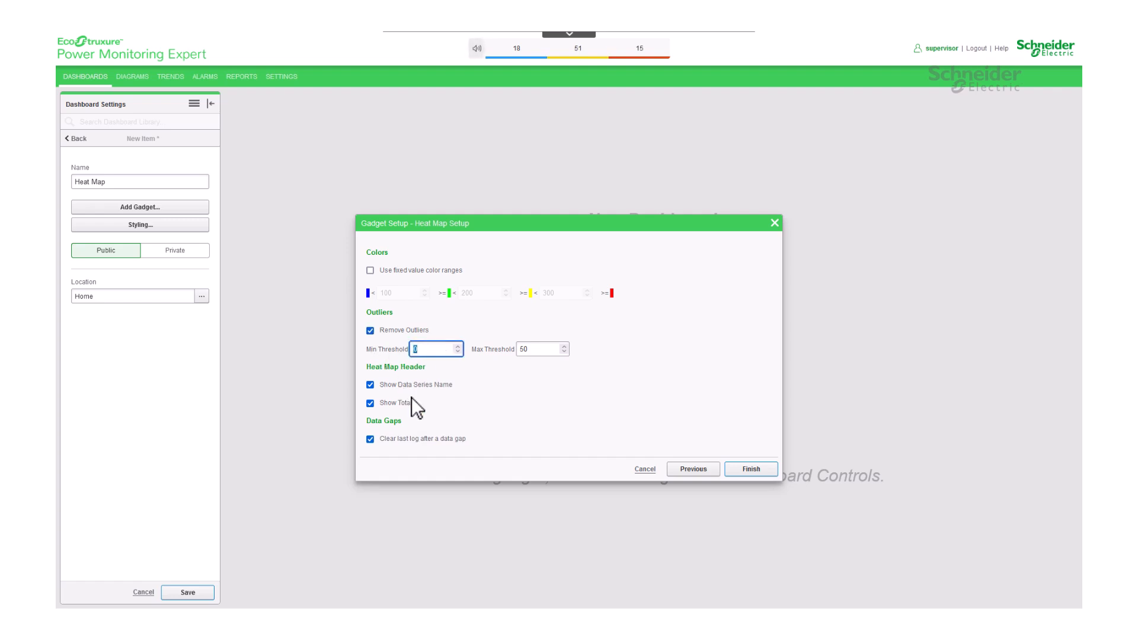
type("10")
double_click(536, 350)
type("500")
double_click(425, 350)
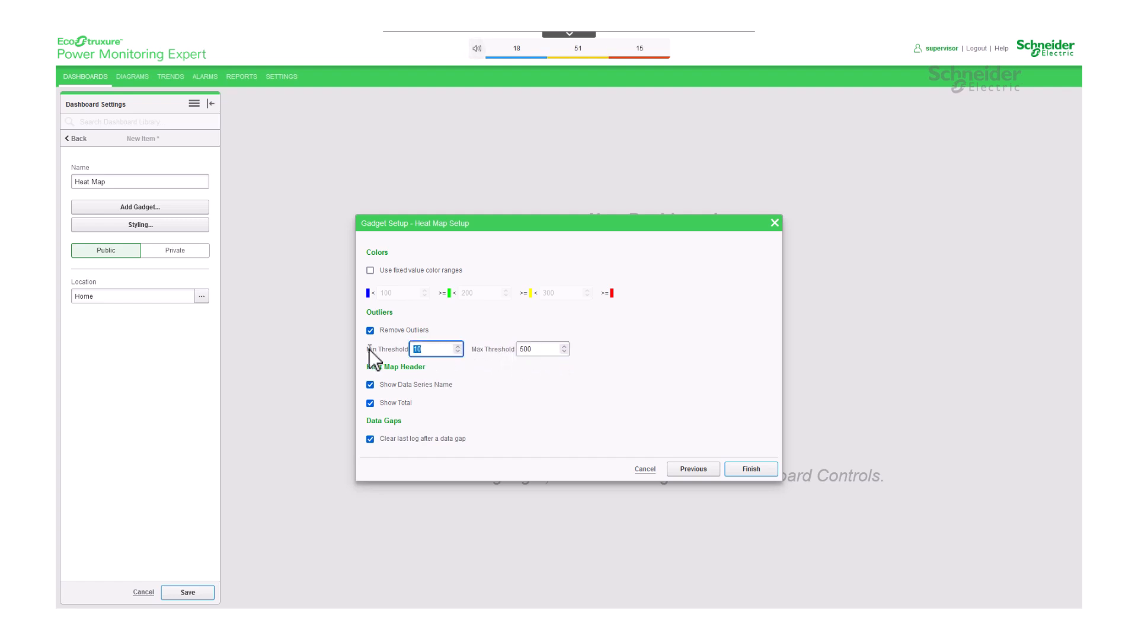
left_click(396, 332)
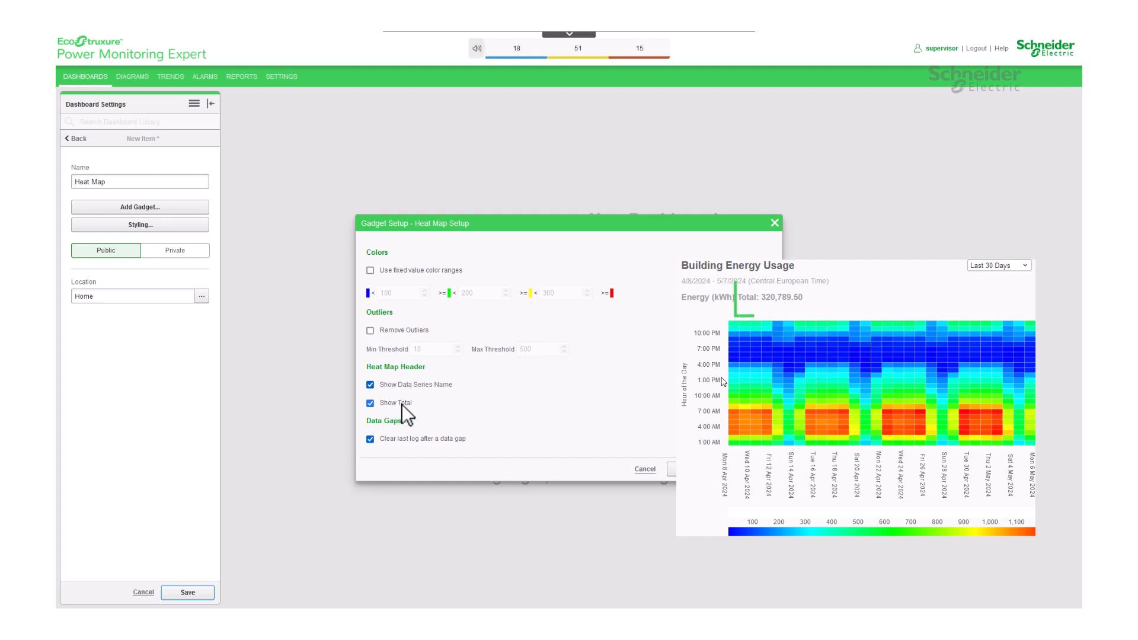
- Try switching off the header total and the clearing of the last log after a data gap, and re-enable both
left_click(371, 405)
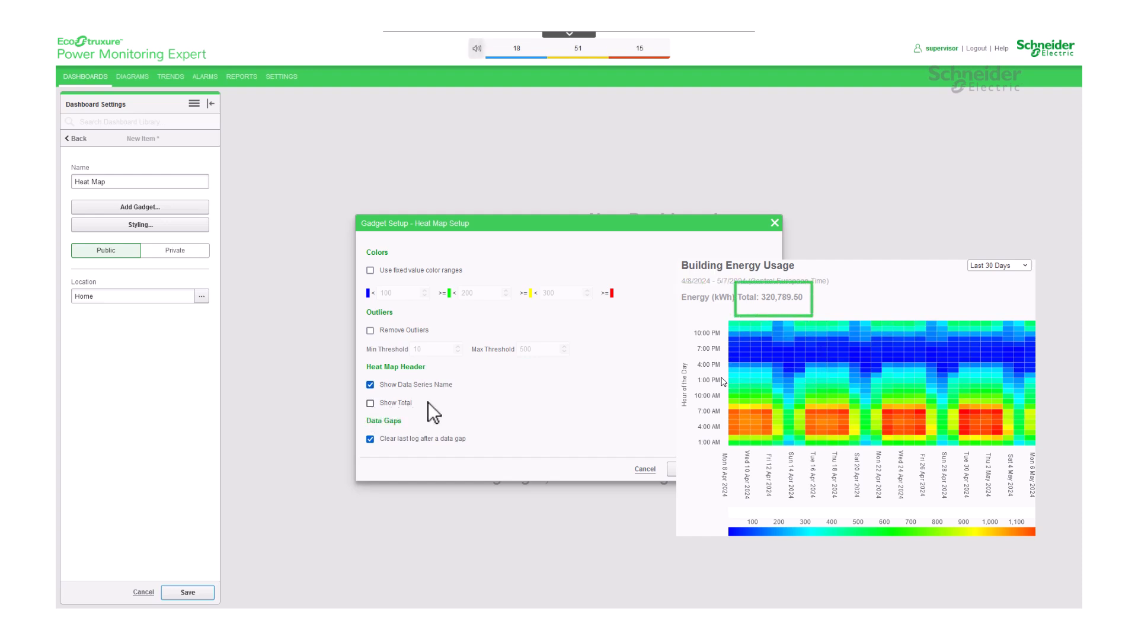
left_click(371, 404)
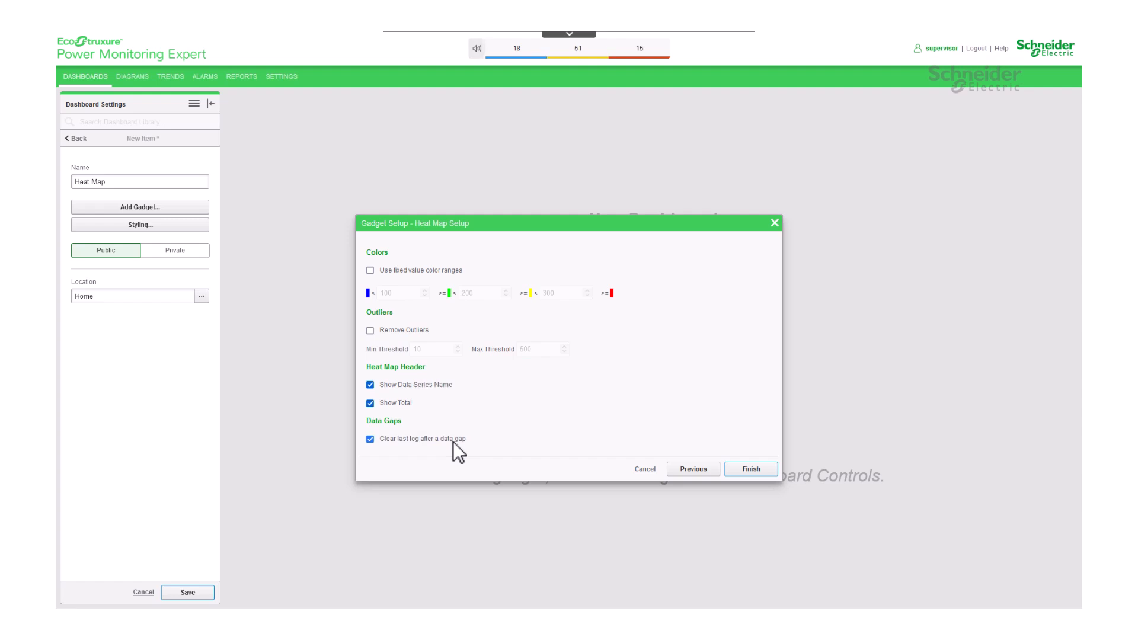
left_click(370, 440)
left_click(370, 440)
- Complete the heat map gadget and enlarge it to roughly twice its width on the dashboard, and save the dashboard
left_click(758, 473)
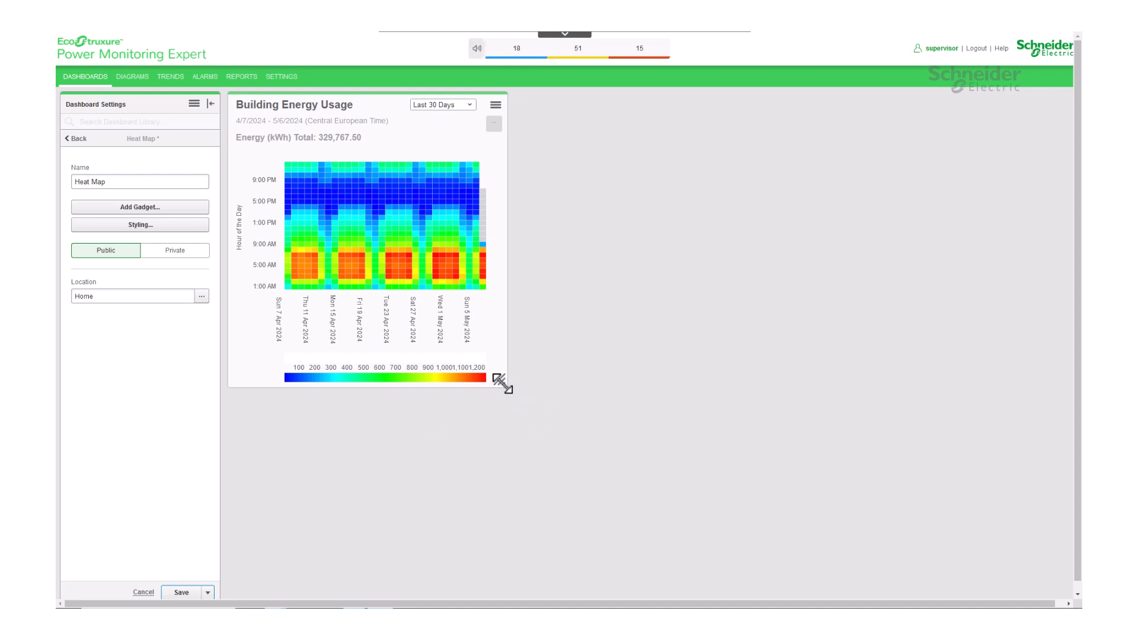
left_click_drag(508, 382, 881, 481)
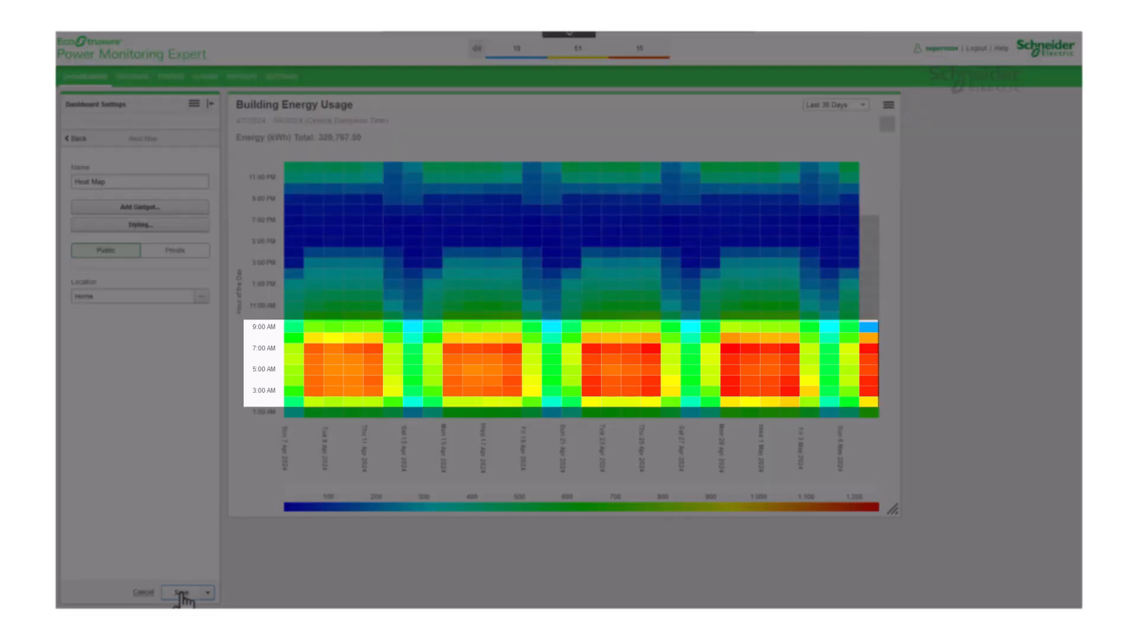
left_click(182, 592)
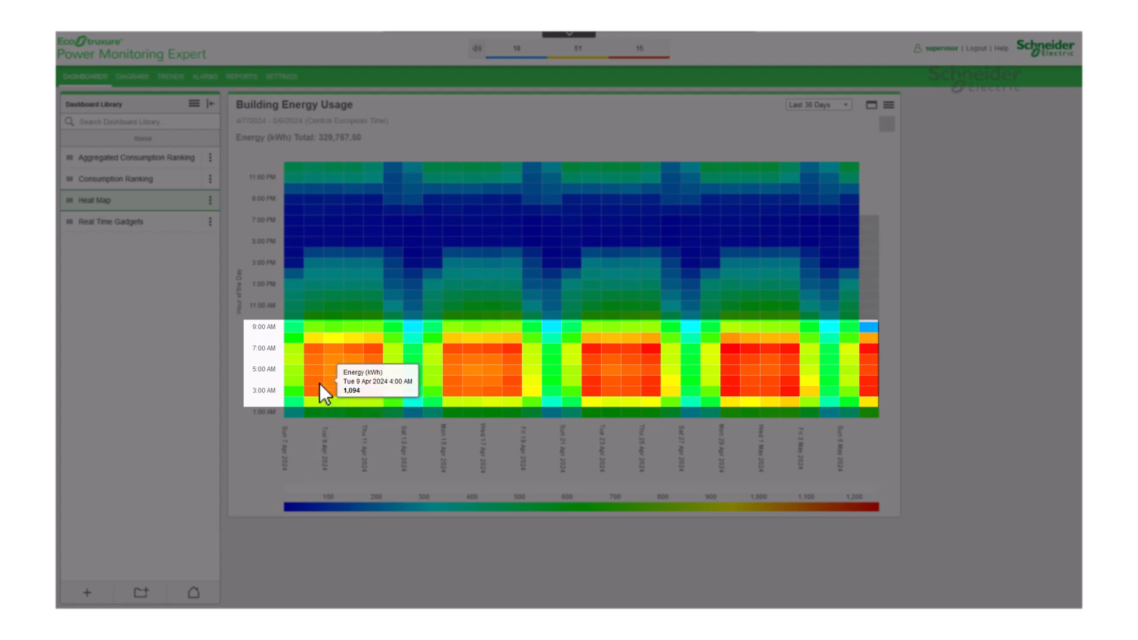
mouse_move(334, 337)
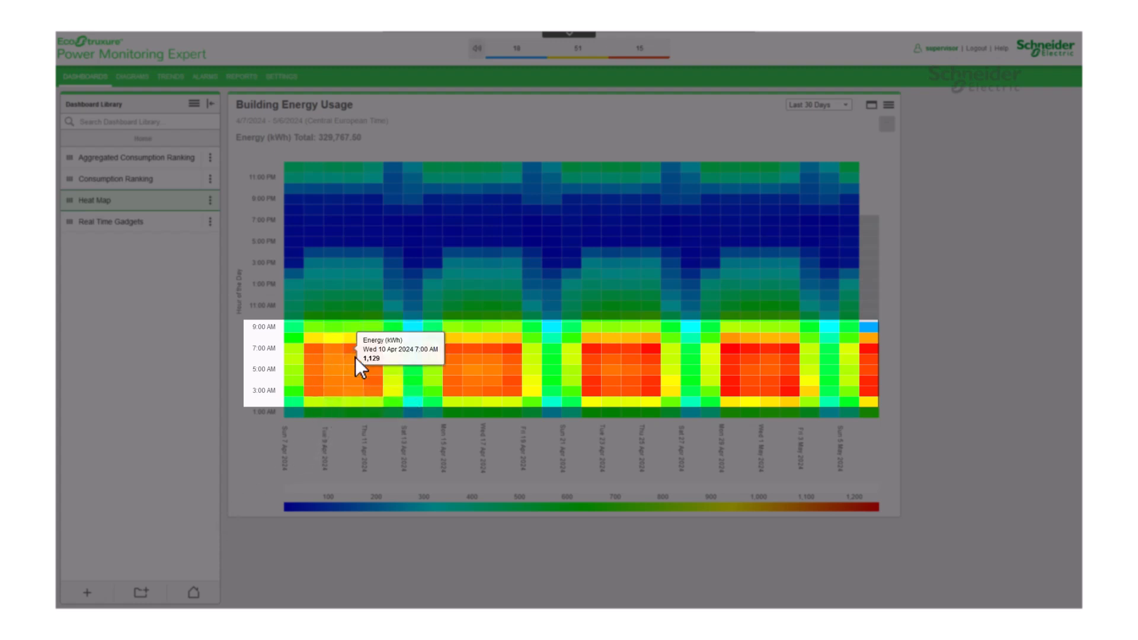